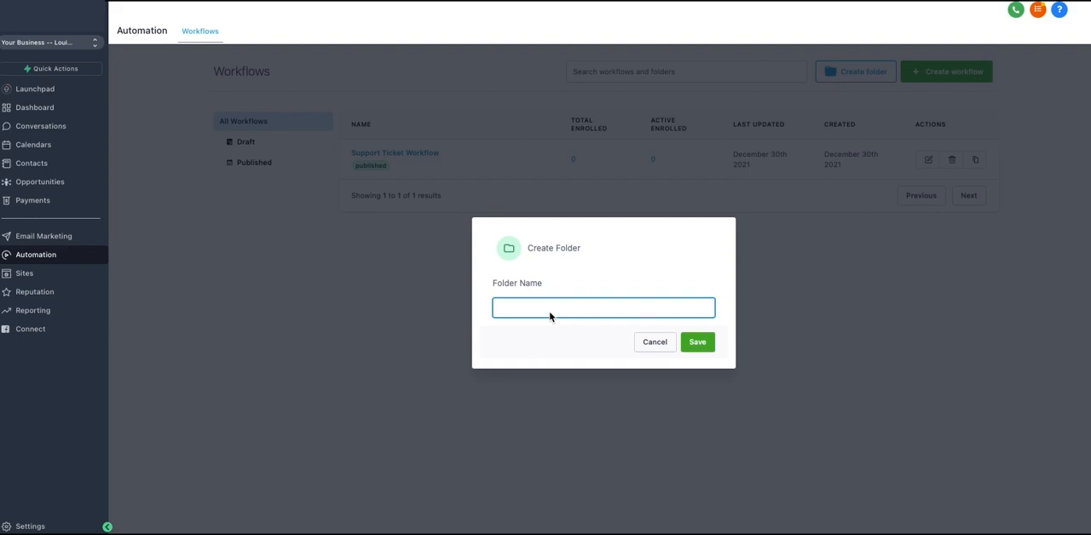
- Name the new workflow folder Optins and save it
{"action": "type", "text": "Optins"}
{"action": "left_click", "coordinate": [683, 343]}
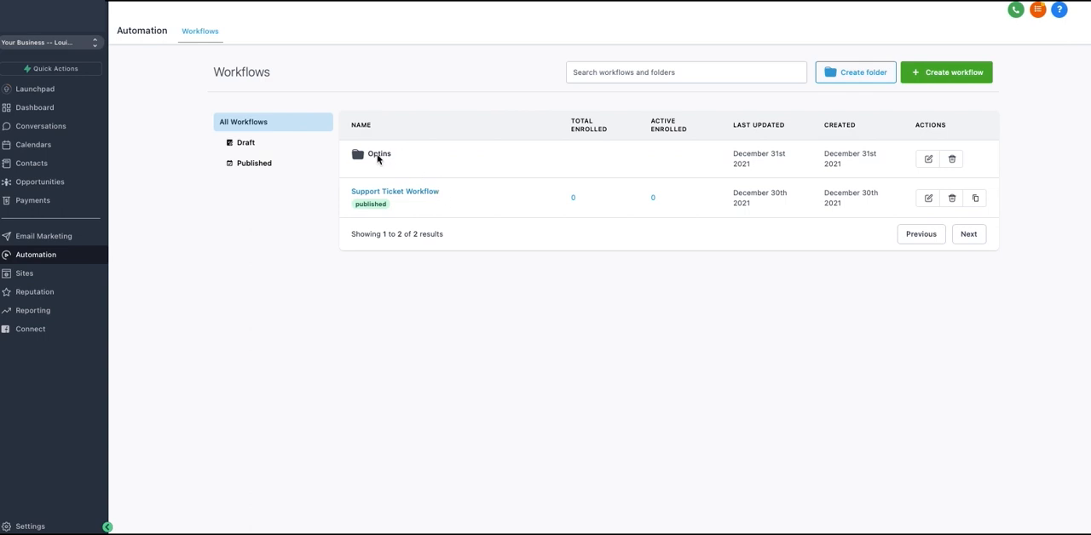
- Start creating a workflow and look through the available recipe templates
{"action": "left_click", "coordinate": [942, 77]}
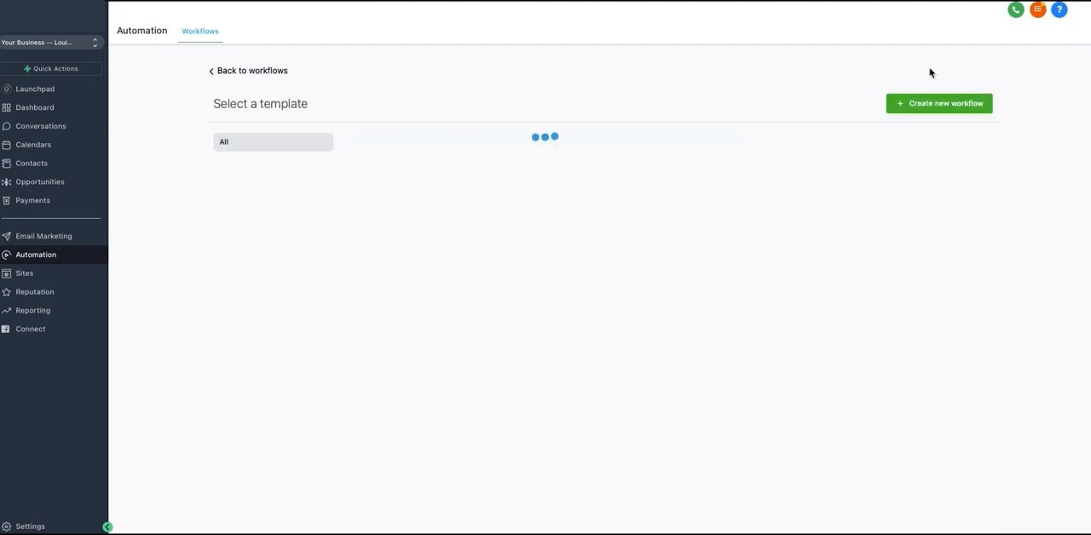
{"action": "scroll", "coordinate": [328, 243], "scroll_direction": "down", "scroll_amount": 2}
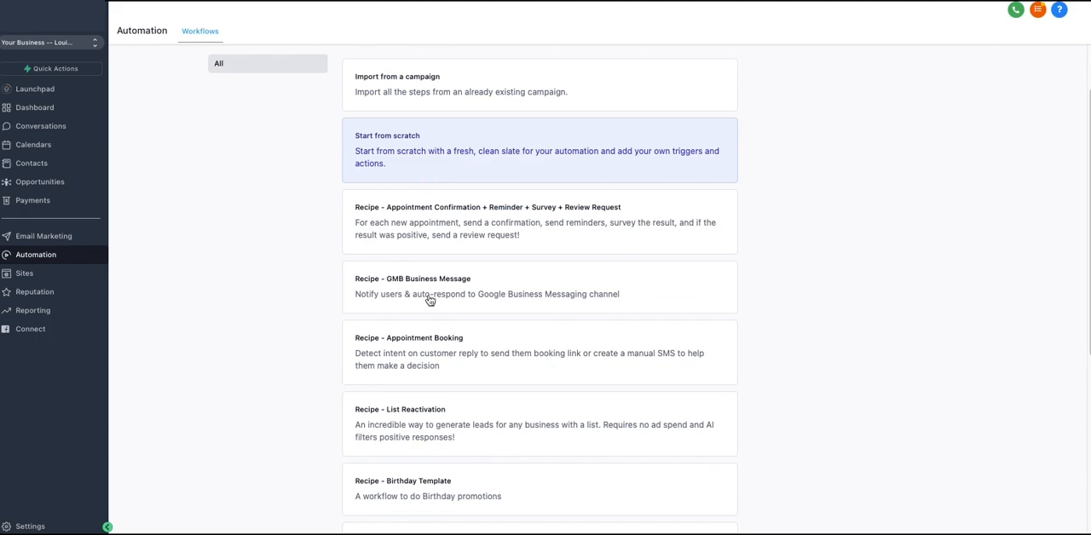
{"action": "scroll", "coordinate": [421, 340], "scroll_direction": "down", "scroll_amount": 1}
{"action": "scroll", "coordinate": [421, 340], "scroll_direction": "down", "scroll_amount": 3}
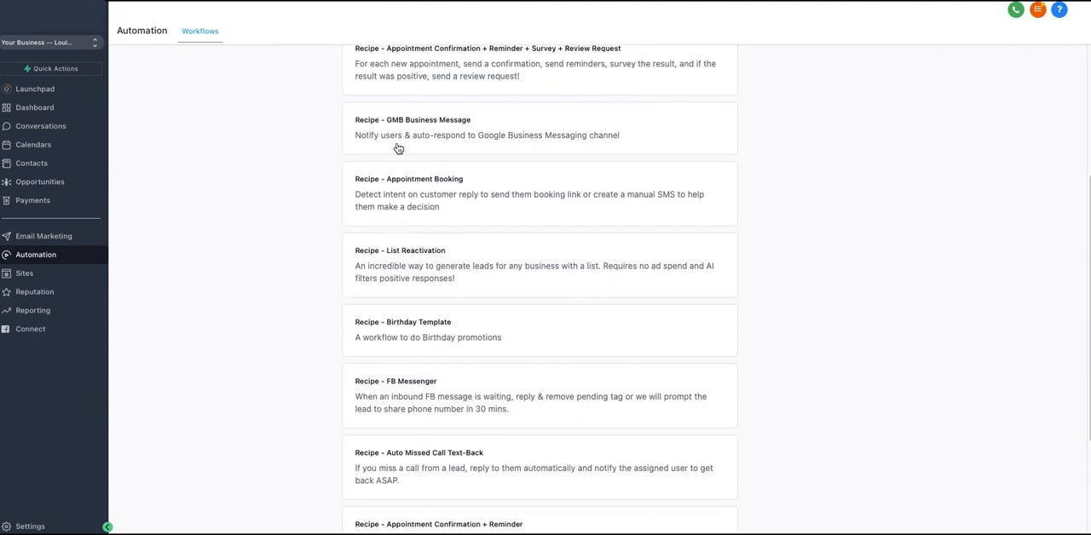
{"action": "scroll", "coordinate": [356, 302], "scroll_direction": "up", "scroll_amount": 1}
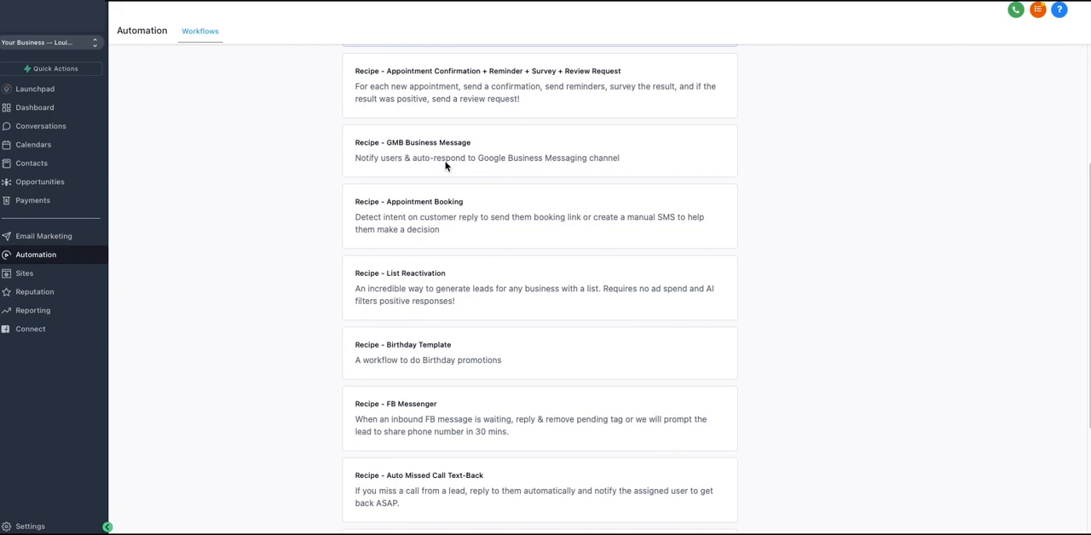
{"action": "scroll", "coordinate": [470, 214], "scroll_direction": "down", "scroll_amount": 2}
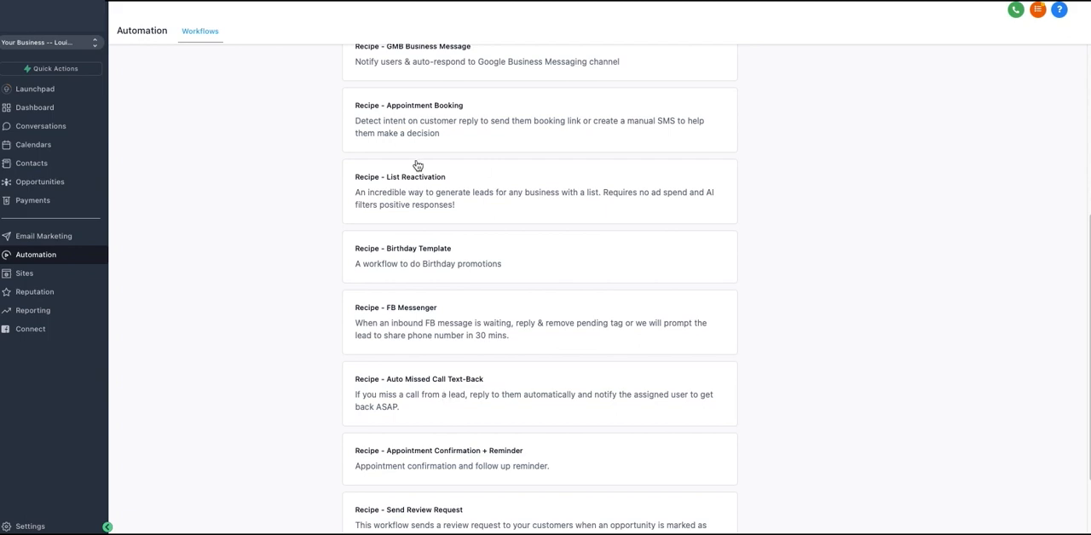
{"action": "scroll", "coordinate": [443, 395], "scroll_direction": "down", "scroll_amount": 2}
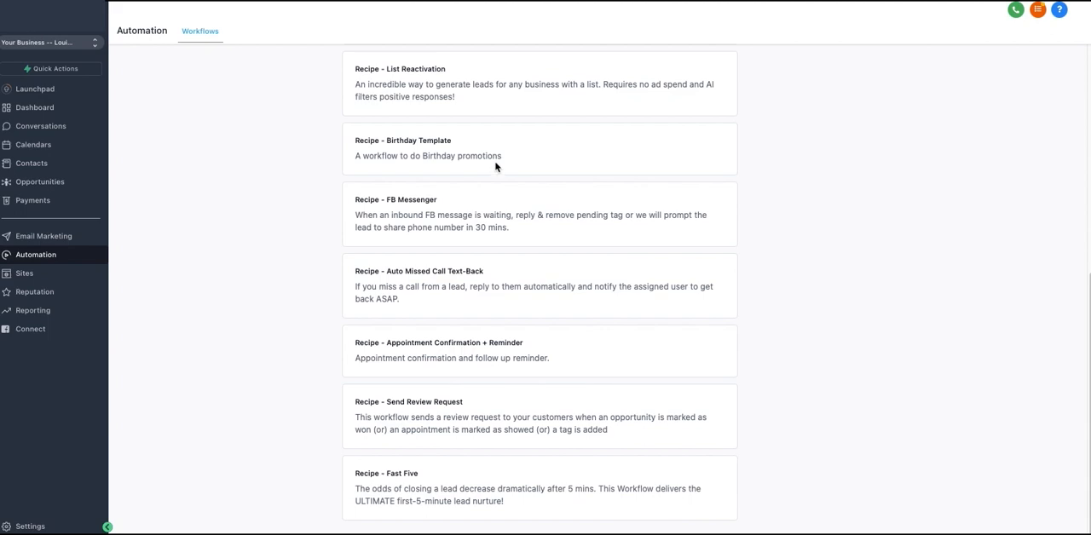
{"action": "scroll", "coordinate": [503, 158], "scroll_direction": "up", "scroll_amount": 5}
{"action": "scroll", "coordinate": [500, 168], "scroll_direction": "up", "scroll_amount": 3}
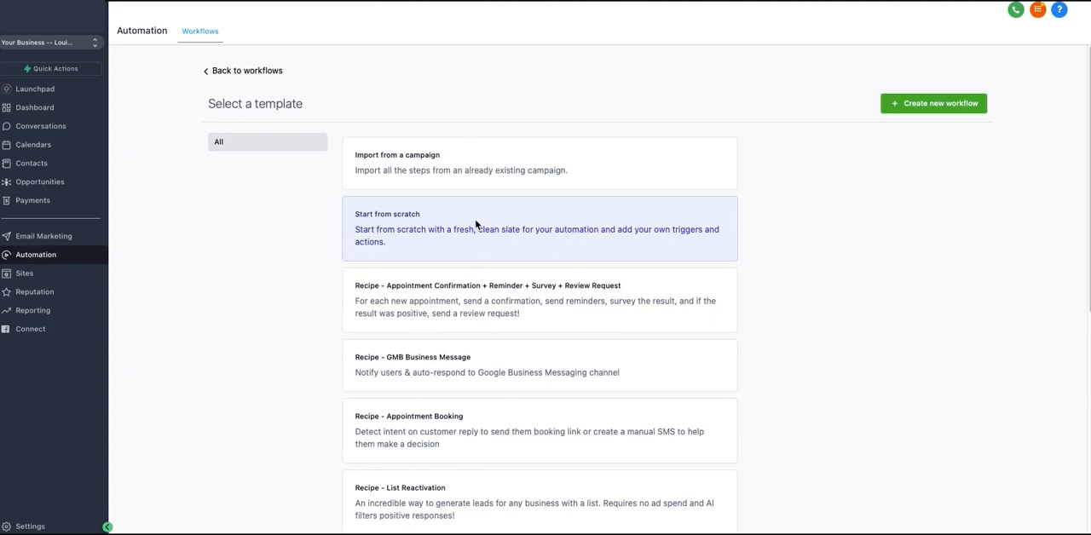
- Create a new workflow from scratch and rename it Opt In
{"action": "left_click", "coordinate": [944, 115]}
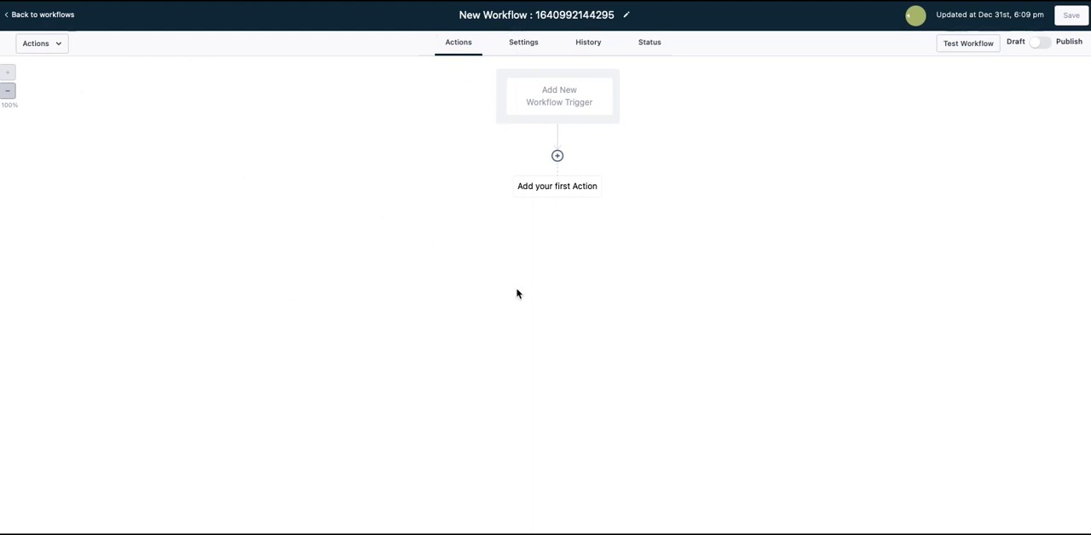
{"action": "left_click", "coordinate": [523, 43]}
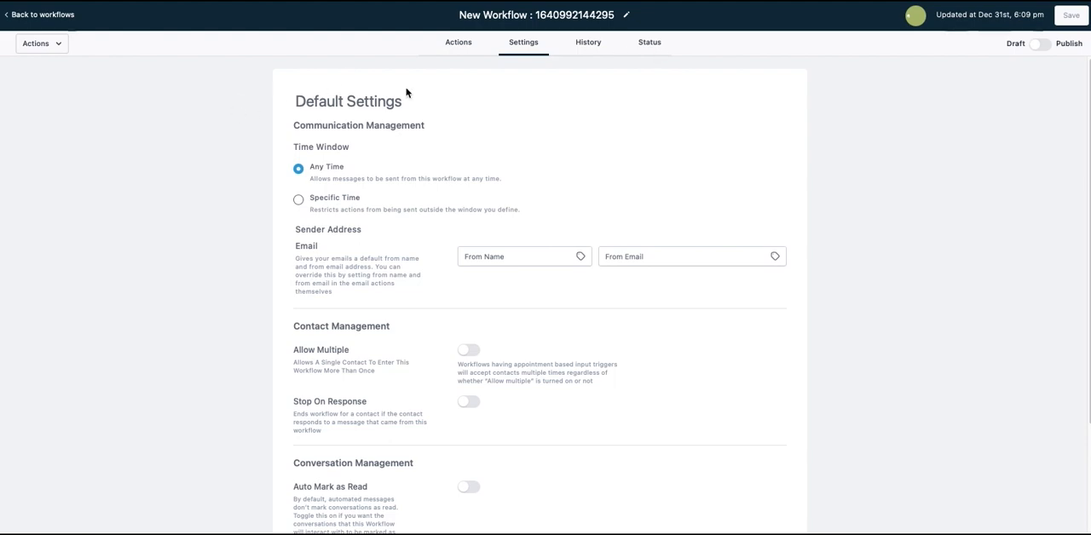
{"action": "triple_click", "coordinate": [523, 15]}
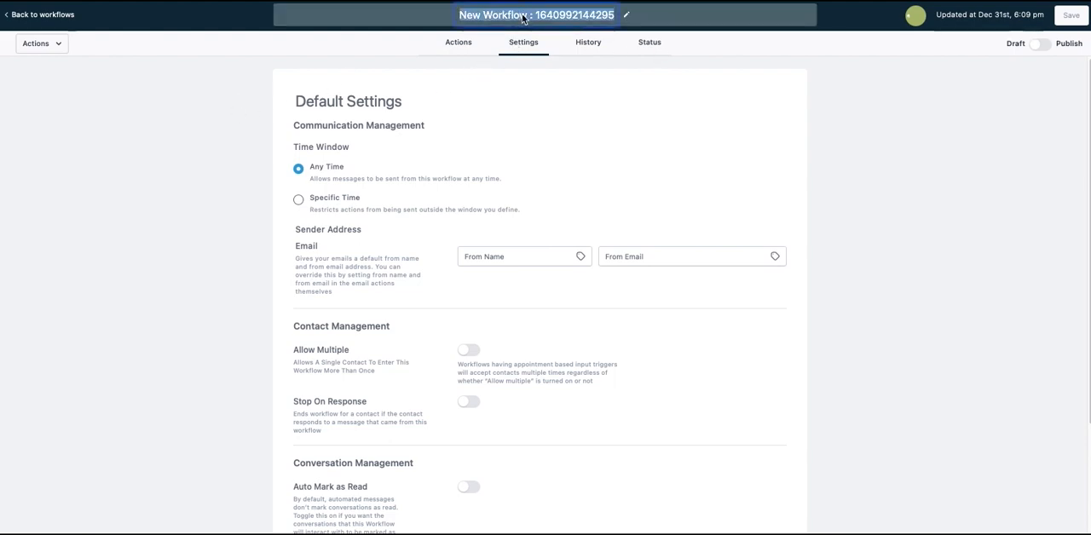
{"action": "key", "text": "BackSpace"}
{"action": "type", "text": "Opt In"}
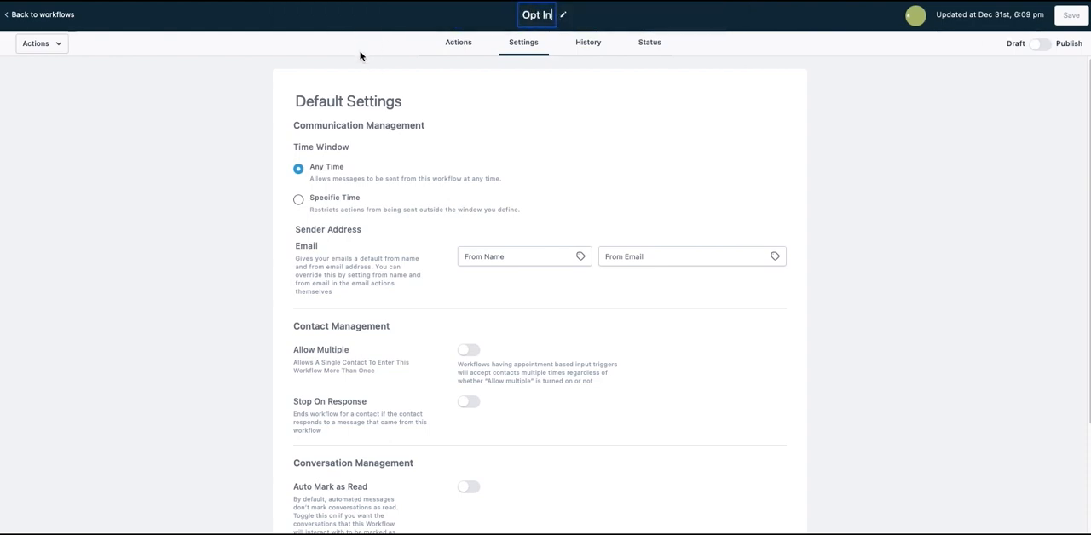
{"action": "key", "text": "Return"}
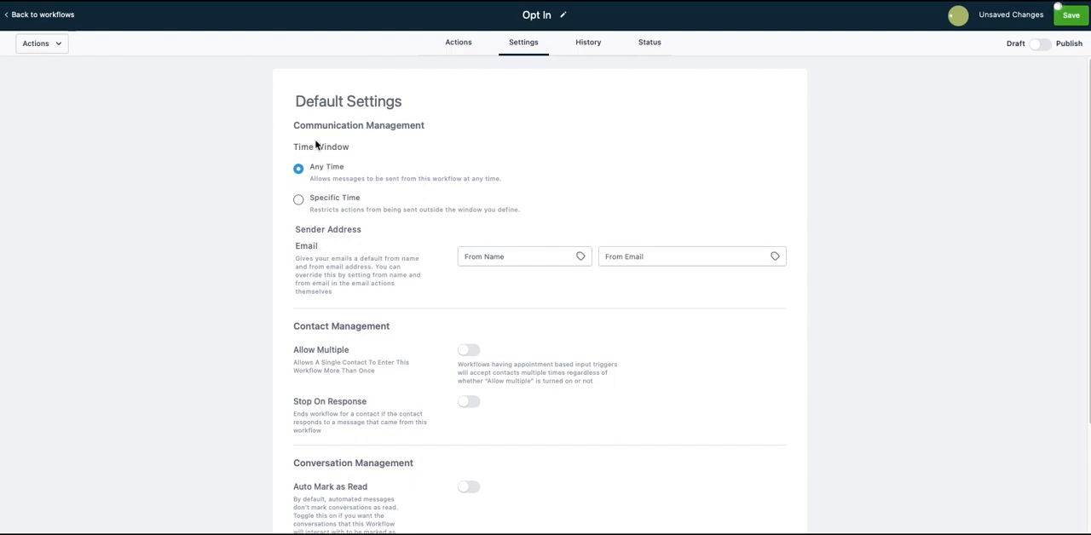
- Set the workflow's time window to Specific Time and fill in the default sender name and sender email
{"action": "left_click", "coordinate": [298, 200]}
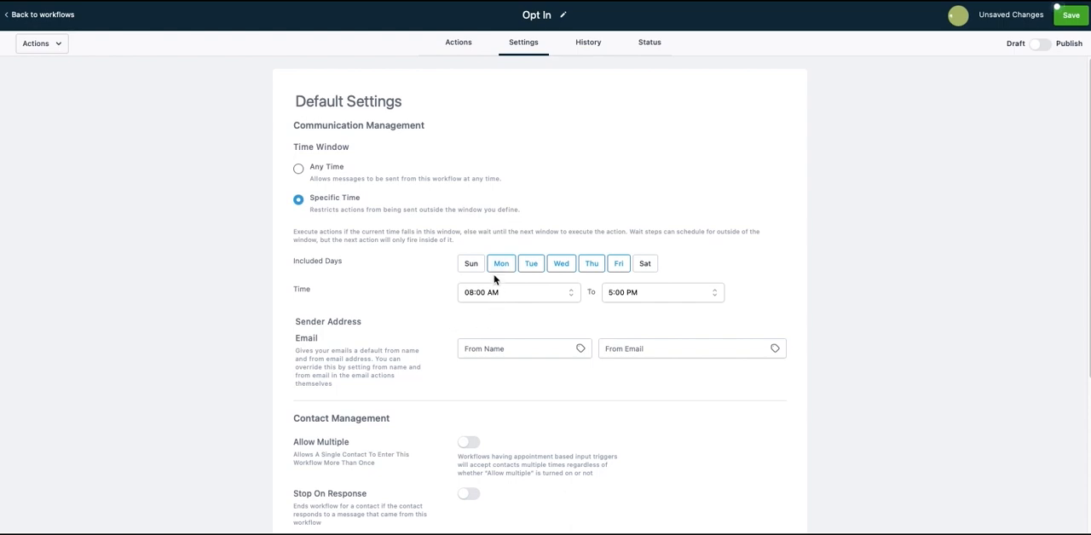
{"action": "left_click", "coordinate": [508, 348]}
{"action": "scroll", "coordinate": [415, 324], "scroll_direction": "down", "scroll_amount": 1}
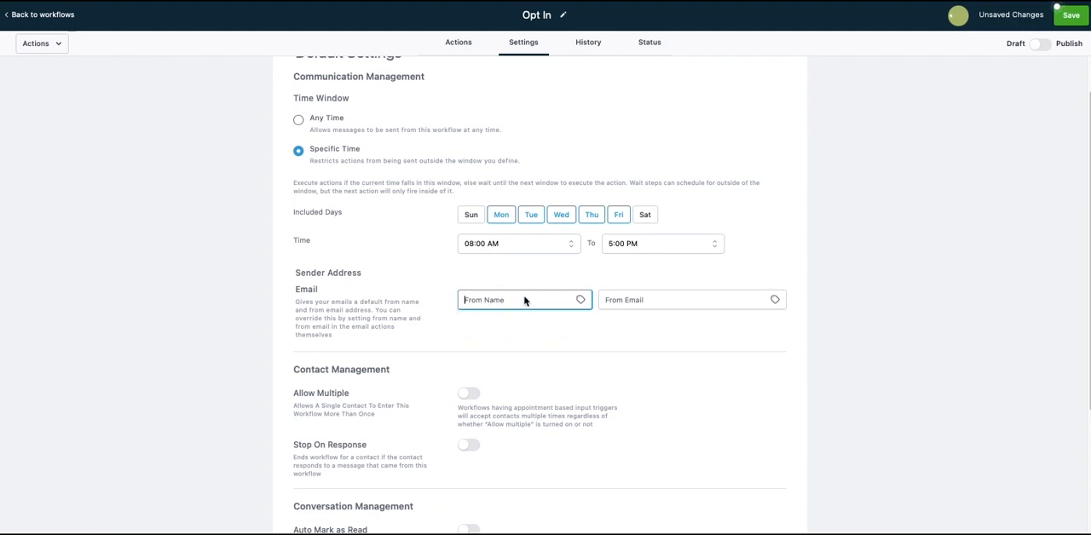
{"action": "key", "text": "Tab"}
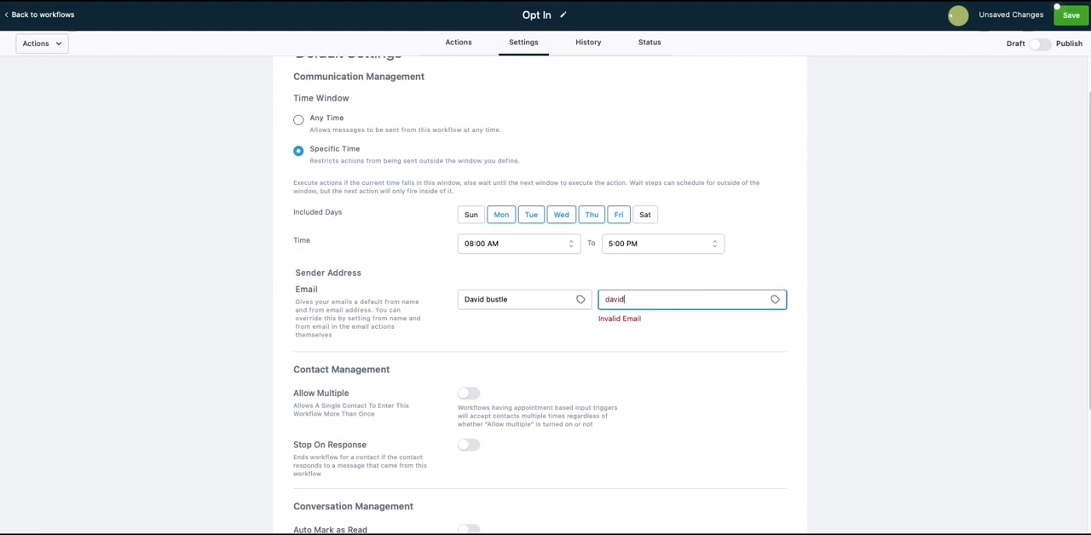
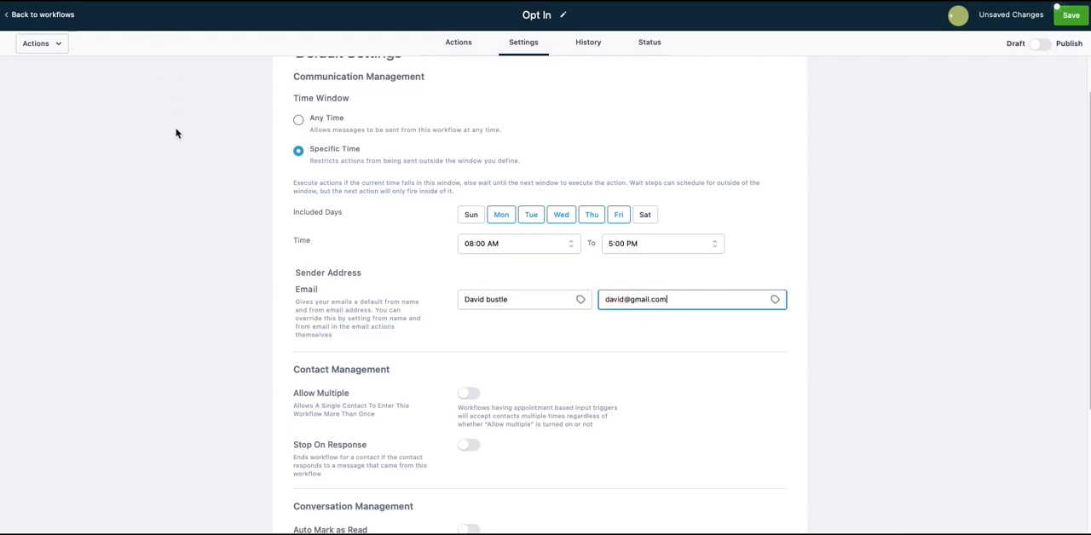
{"action": "scroll", "coordinate": [433, 276], "scroll_direction": "down", "scroll_amount": 3}
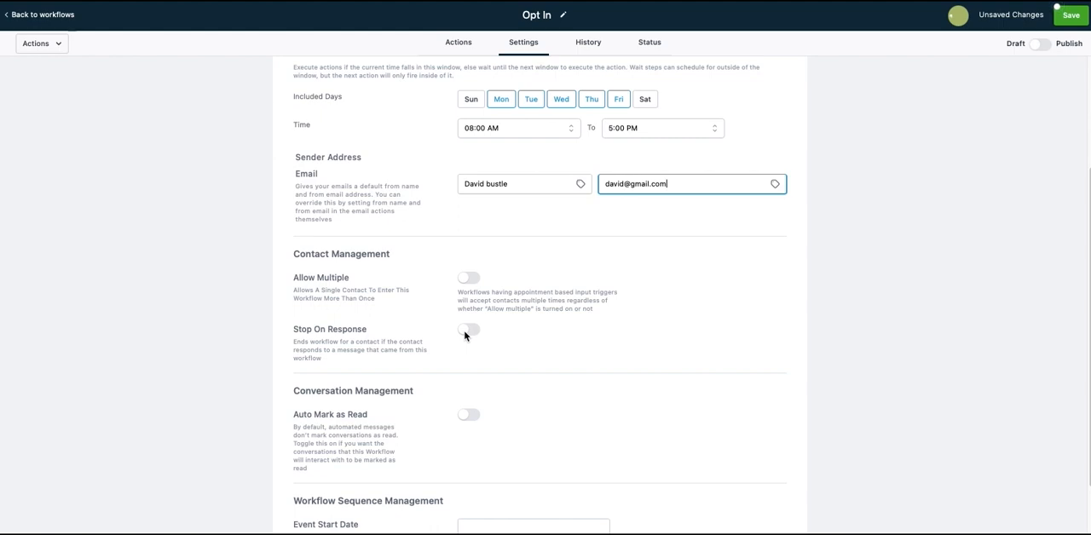
{"action": "scroll", "coordinate": [469, 345], "scroll_direction": "down", "scroll_amount": 2}
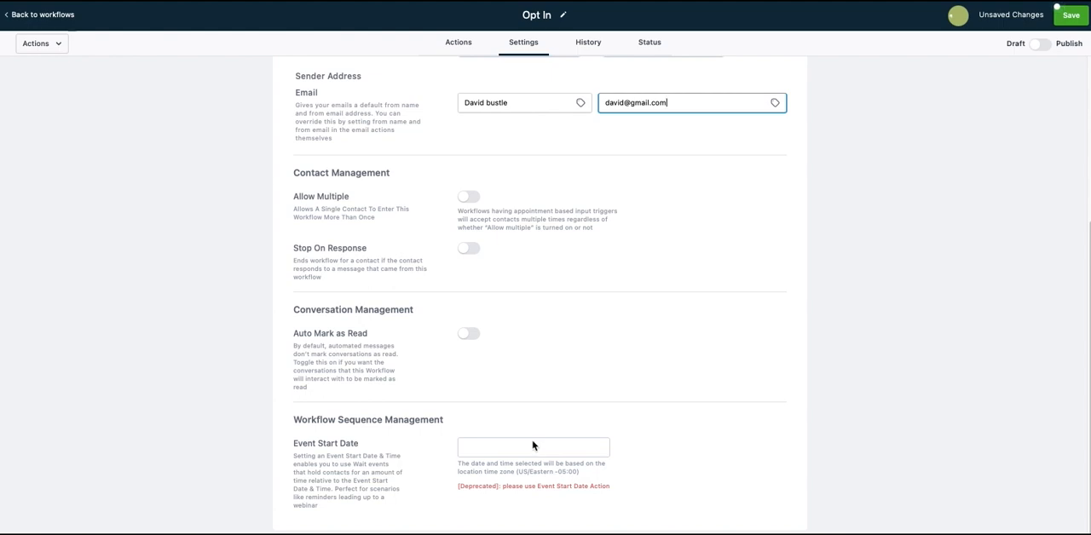
{"action": "scroll", "coordinate": [495, 456], "scroll_direction": "up", "scroll_amount": 3}
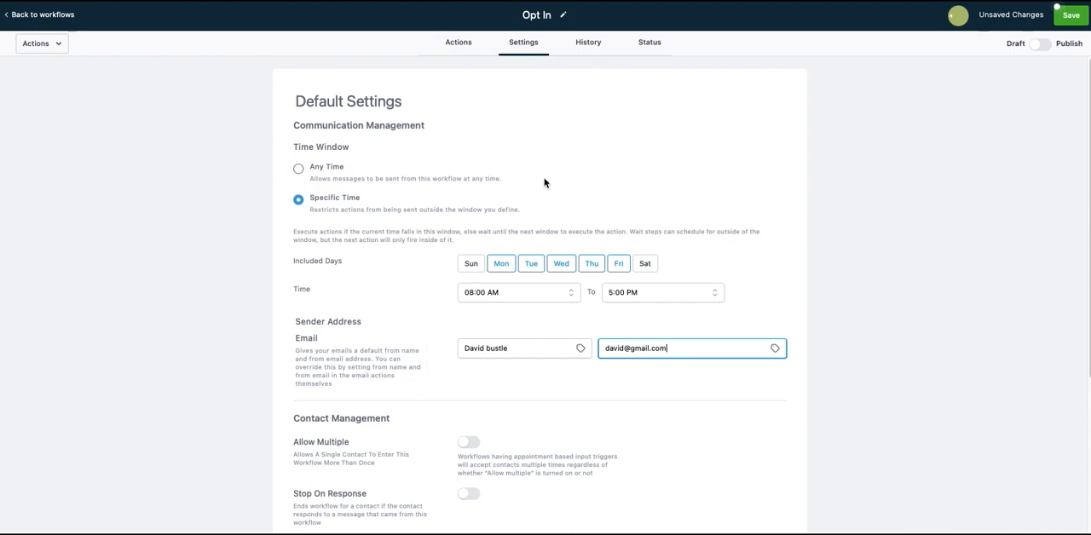
- Add a CRM workflow trigger of the Form submitted kind
{"action": "left_click", "coordinate": [461, 46]}
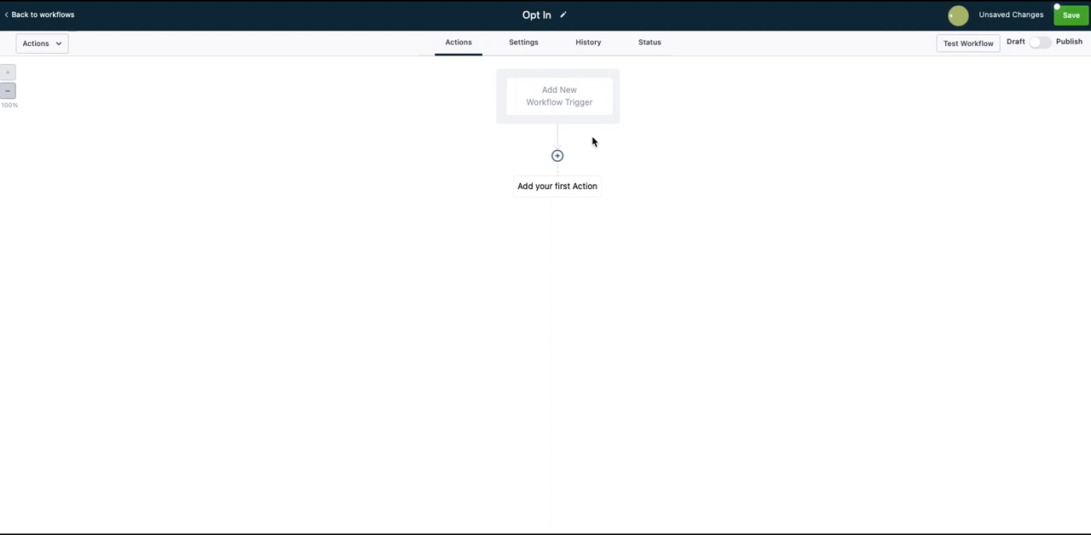
{"action": "left_click", "coordinate": [551, 103]}
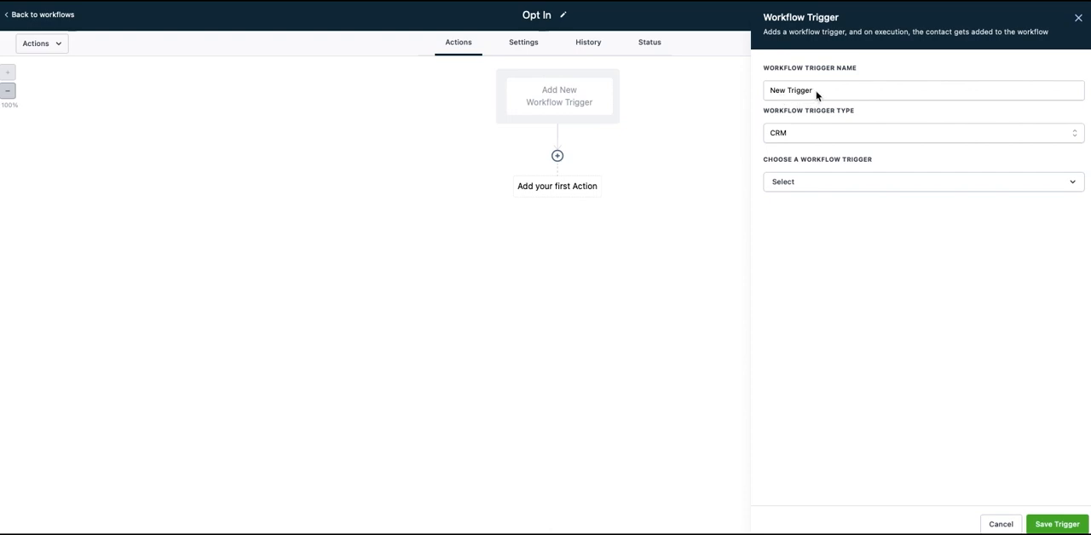
{"action": "left_click", "coordinate": [803, 182]}
{"action": "scroll", "coordinate": [835, 265], "scroll_direction": "down", "scroll_amount": 3}
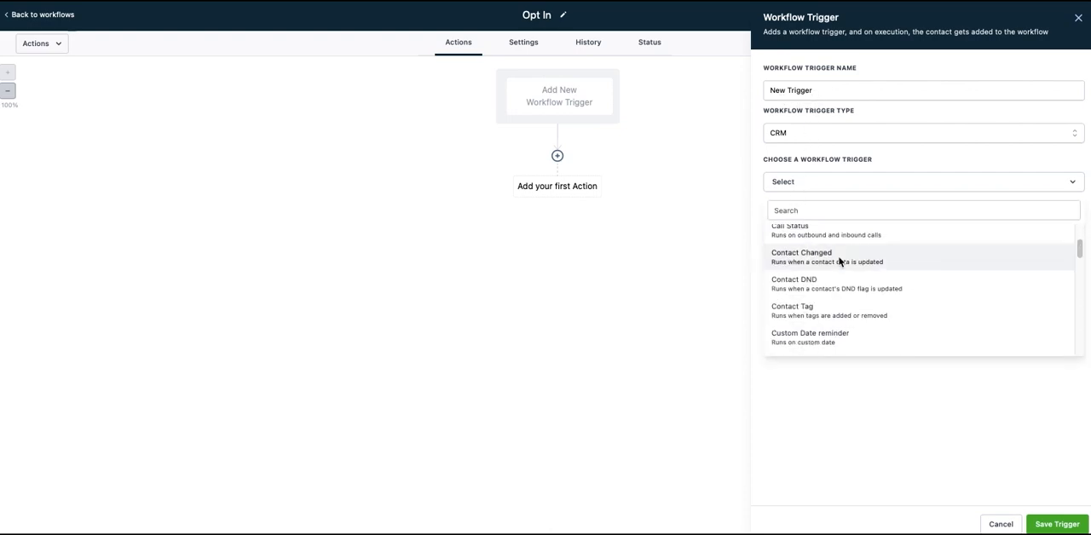
{"action": "scroll", "coordinate": [834, 270], "scroll_direction": "down", "scroll_amount": 3}
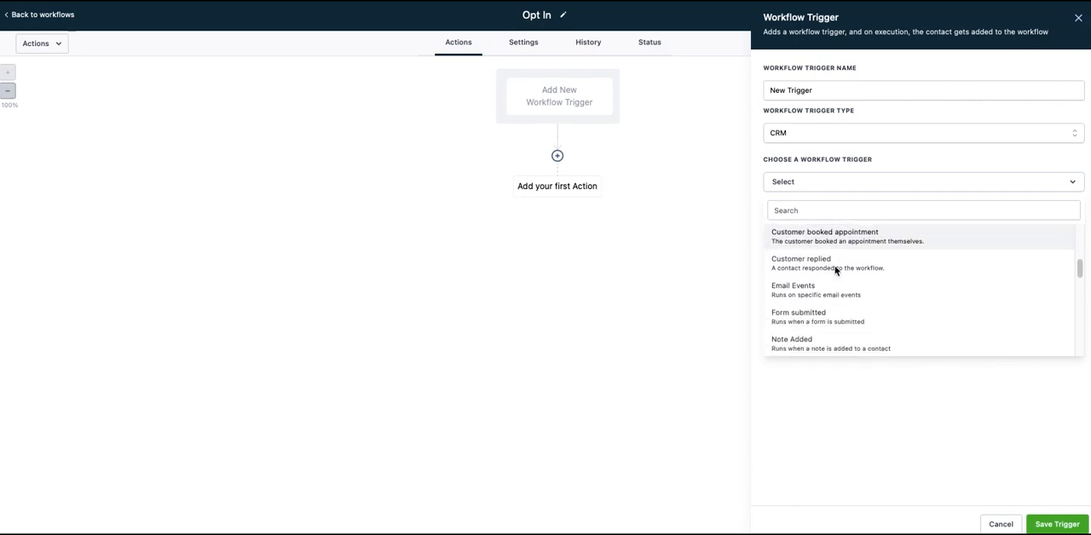
{"action": "left_click", "coordinate": [823, 317]}
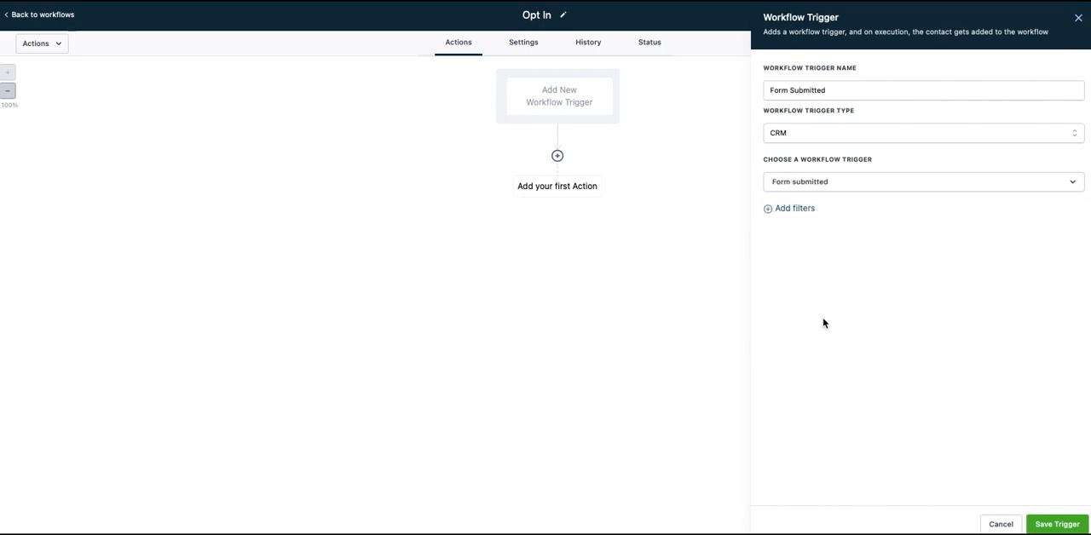
- Filter the trigger so that Form is Free Comic, and save the trigger
{"action": "left_click", "coordinate": [802, 210]}
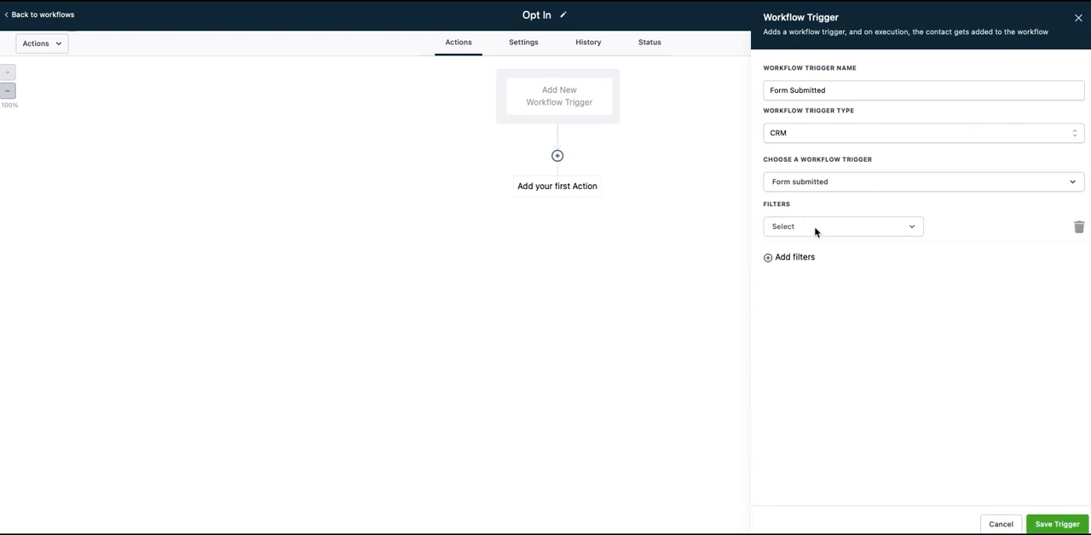
{"action": "left_click", "coordinate": [816, 227]}
{"action": "left_click", "coordinate": [798, 303]}
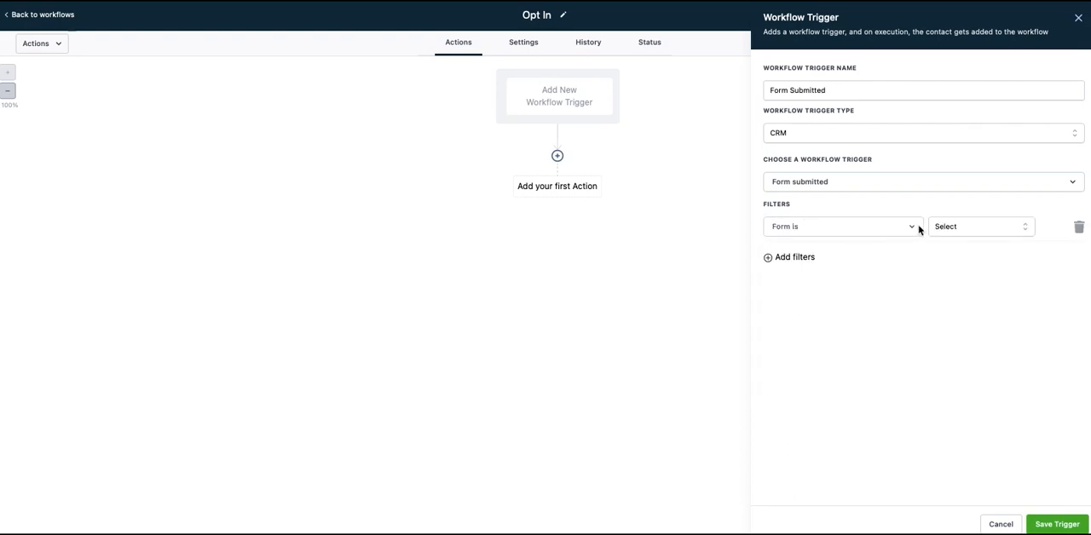
{"action": "left_click", "coordinate": [964, 227]}
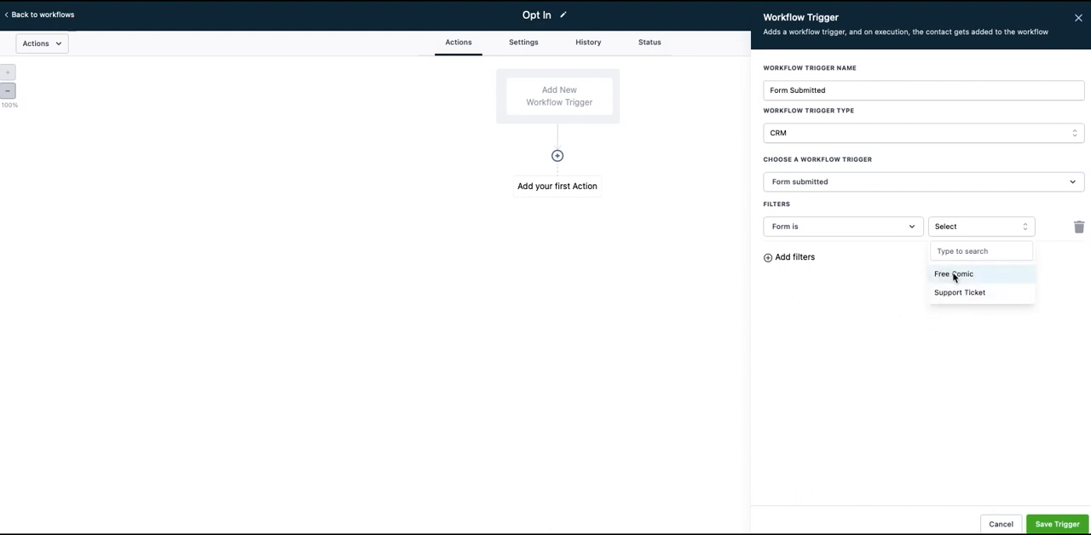
{"action": "left_click", "coordinate": [954, 274]}
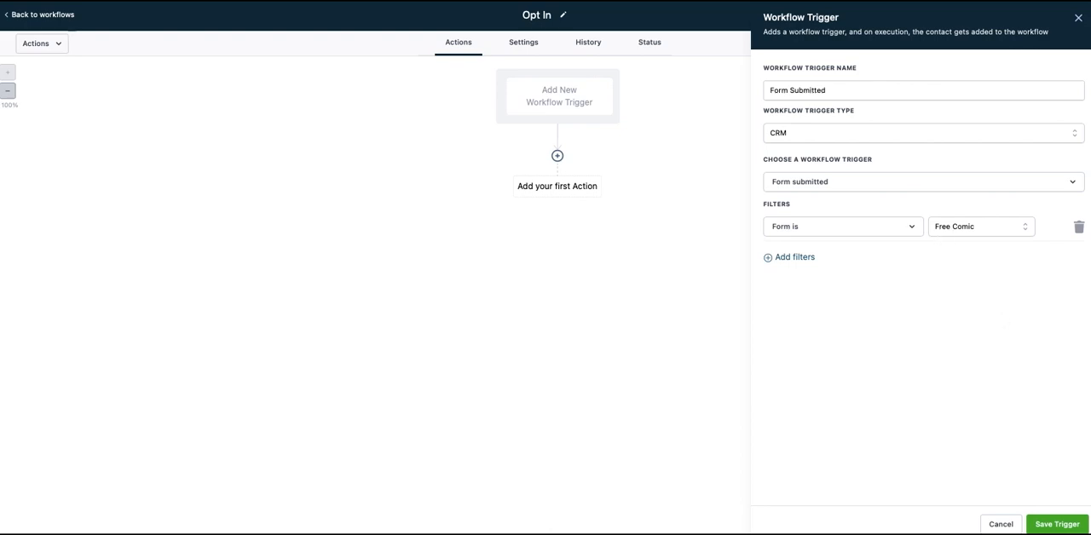
{"action": "left_click", "coordinate": [1057, 525]}
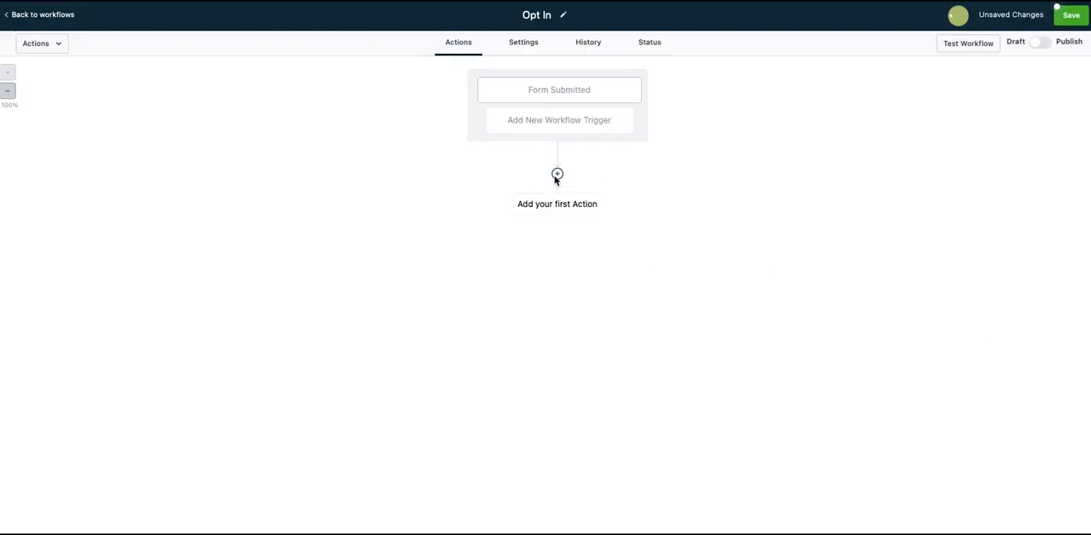
- Add a Send Email action below the trigger and fill in its sender name and sender email
{"action": "left_click", "coordinate": [557, 175]}
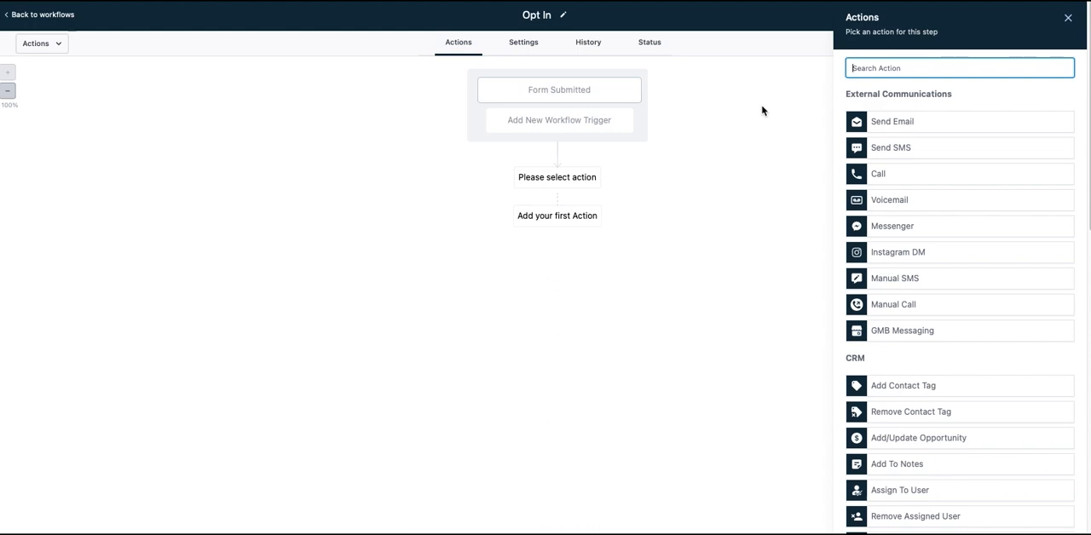
{"action": "left_click", "coordinate": [901, 128]}
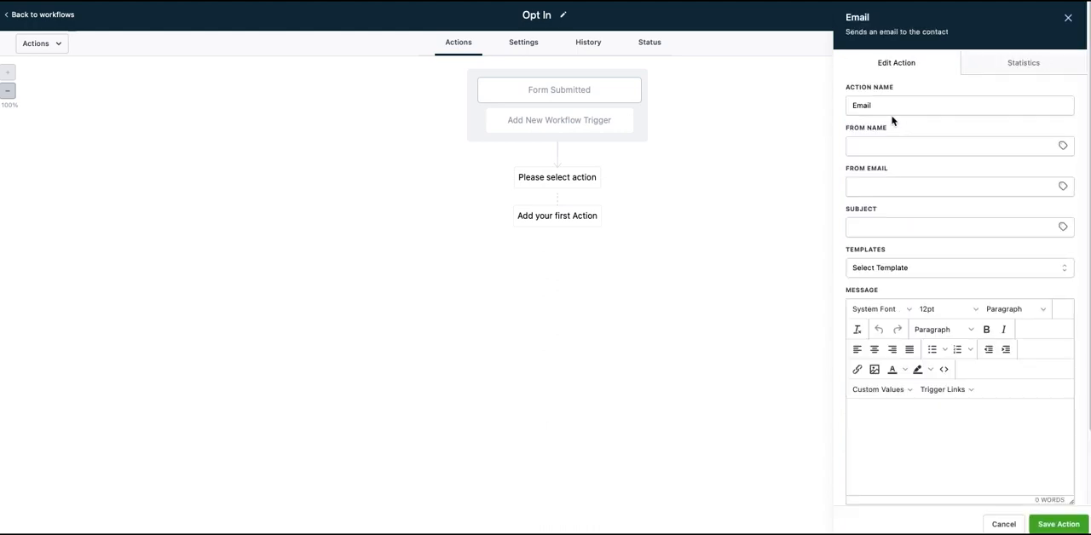
{"action": "left_click", "coordinate": [886, 151]}
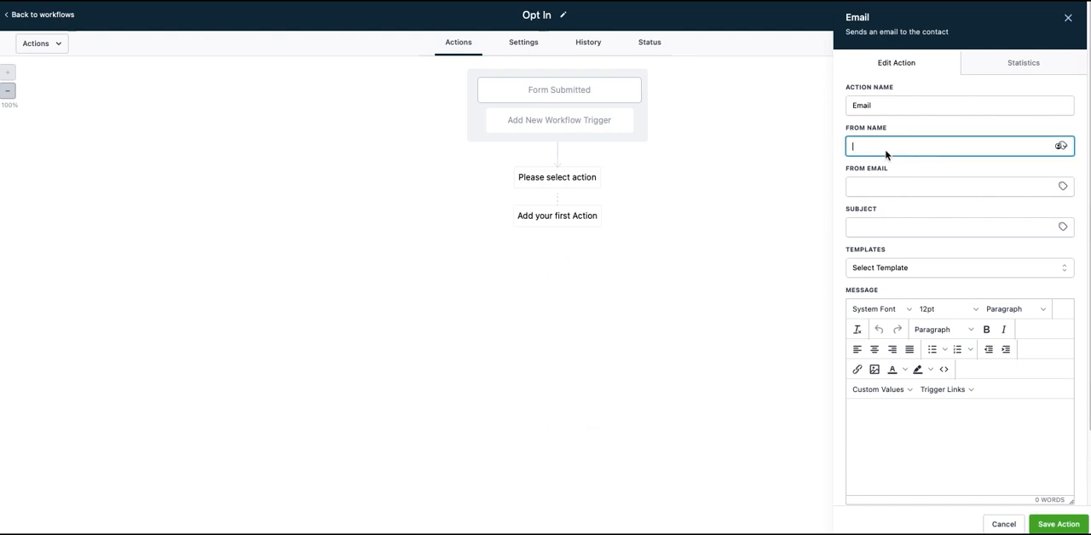
{"action": "type", "text": "David"}
{"action": "key", "text": "Tab"}
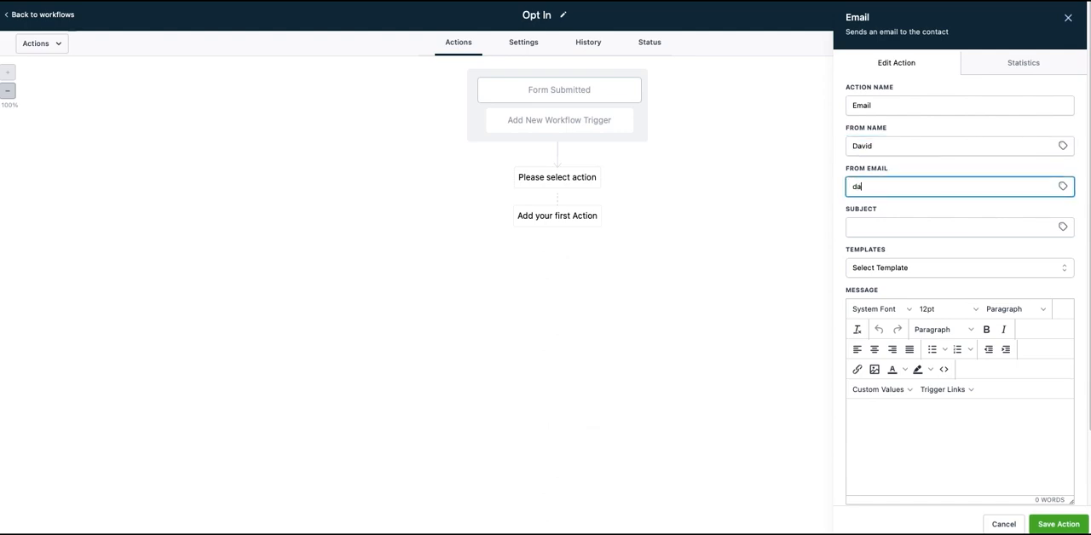
{"action": "key", "text": "Tab"}
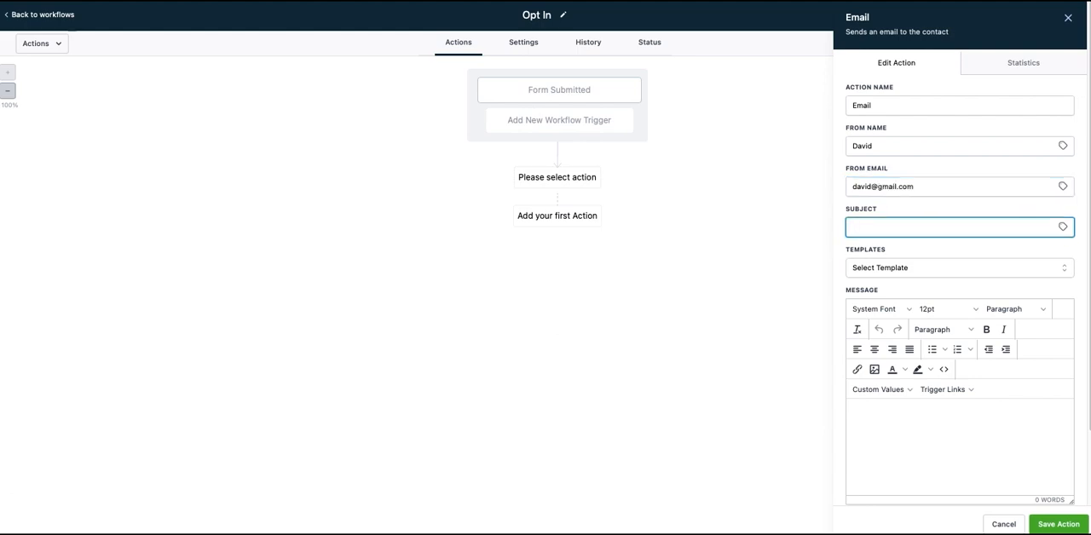
- Enter "Free comic voucher" as the subject of the Email action
{"action": "type", "text": "Free comic voucher"}
- Start the email message with "Hey" followed by the contact's First Name custom value
{"action": "scroll", "coordinate": [838, 364], "scroll_direction": "down", "scroll_amount": 2}
{"action": "left_click", "coordinate": [895, 324]}
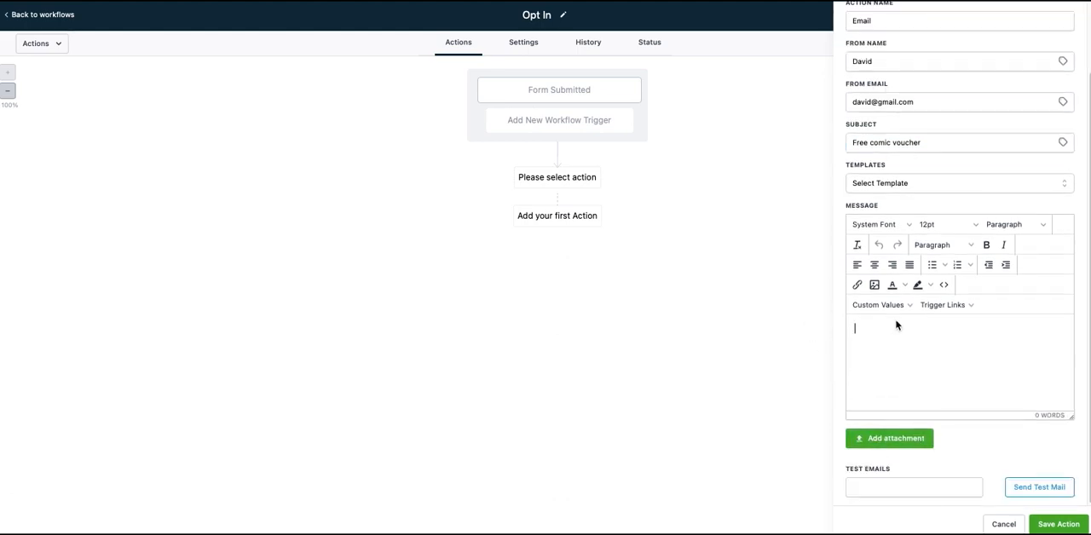
{"action": "type", "text": "Hey"}
{"action": "left_click", "coordinate": [880, 304]}
{"action": "mouse_move", "coordinate": [894, 328]}
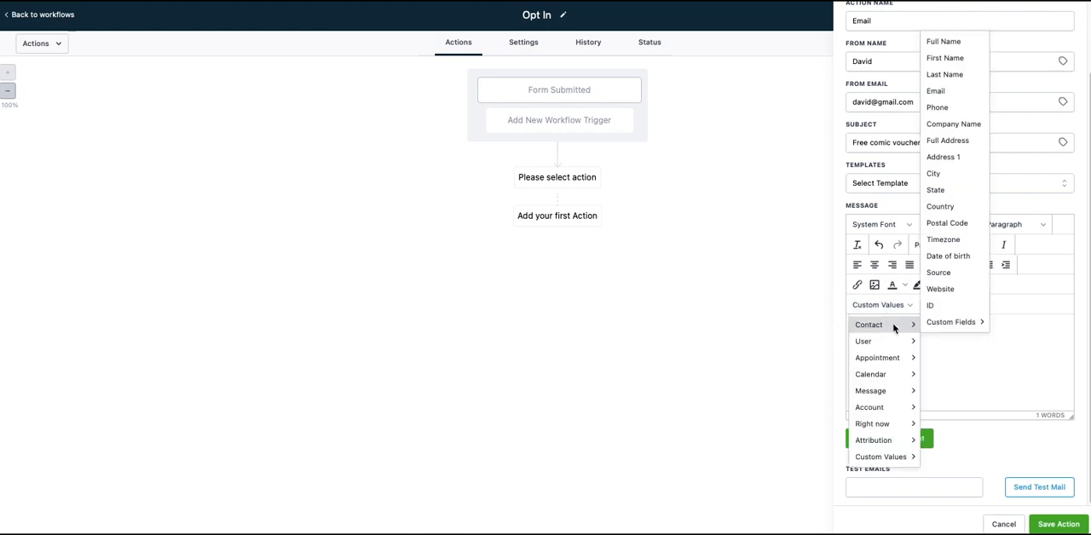
{"action": "left_click", "coordinate": [948, 58]}
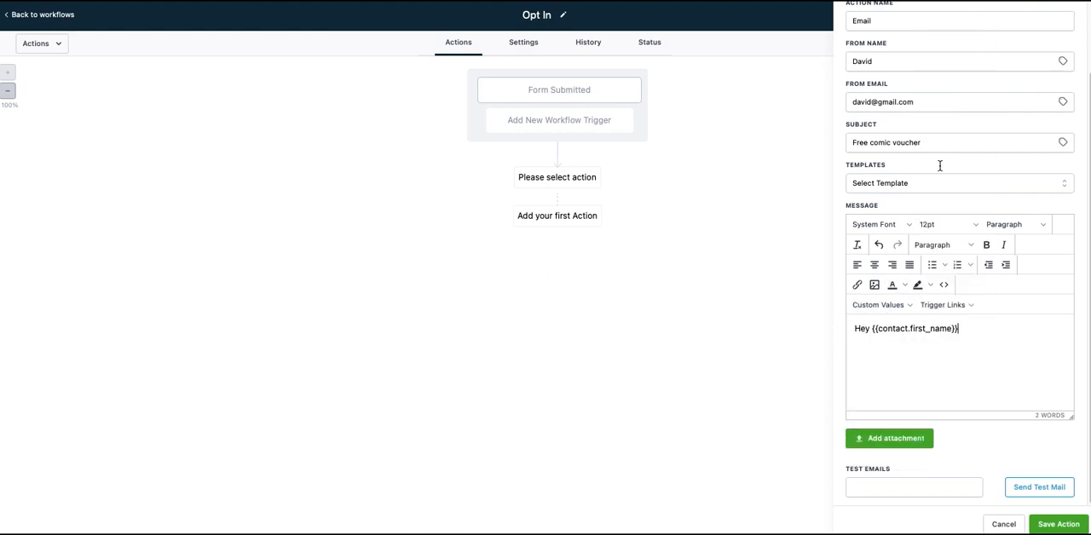
- Finish the greeting with a comma and add the line "Thanks for grabbing your free comic voucher. Here is your promo code:"
{"action": "type", "text": ","}
{"action": "key", "text": "Return"}
{"action": "type", "text": "THank"}
{"action": "key", "text": "BackSpace"}
{"action": "key", "text": "BackSpace"}
{"action": "key", "text": "BackSpace"}
{"action": "type", "text": "anks for grabbing your free comic voucher."}
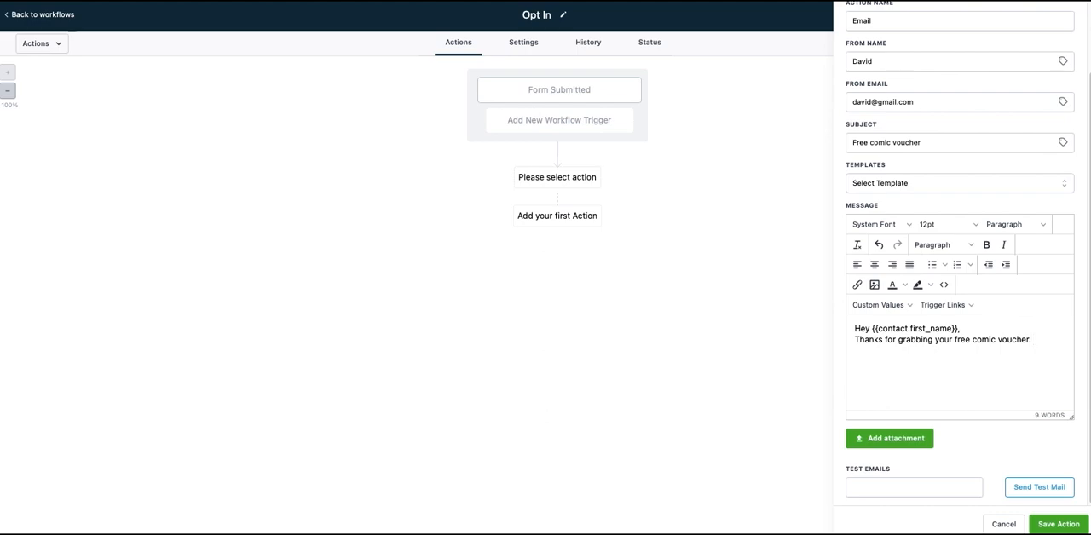
{"action": "type", "text": " Here is your promo code:"}
- Complete the email with the promo code 1327854 and the separate line "Bring by the store to redeem.", and save the action
{"action": "key", "text": "Return"}
{"action": "key", "text": "Return"}
{"action": "type", "text": "1327854  "}
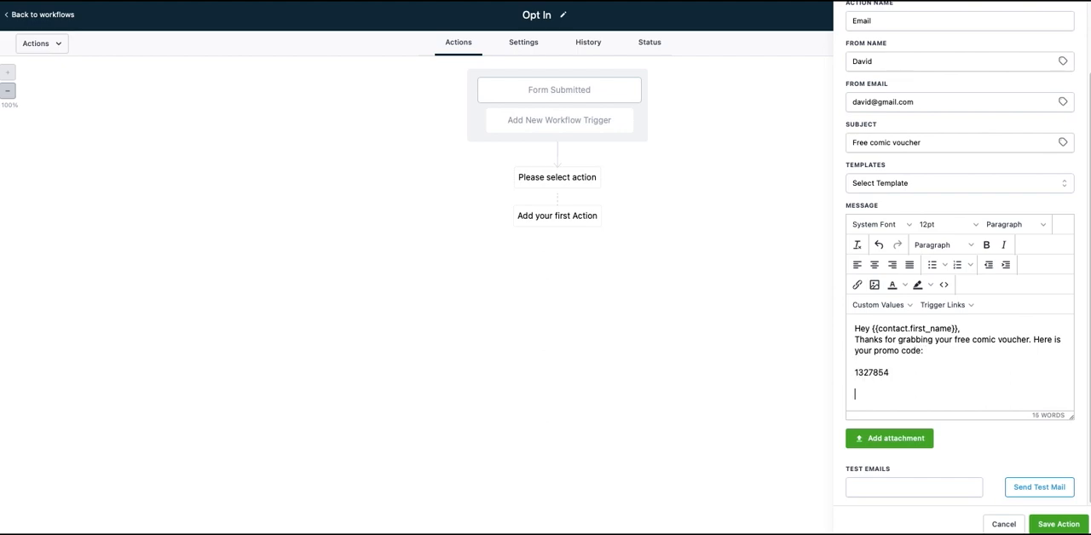
{"action": "type", "text": "Bring by the store to redeem."}
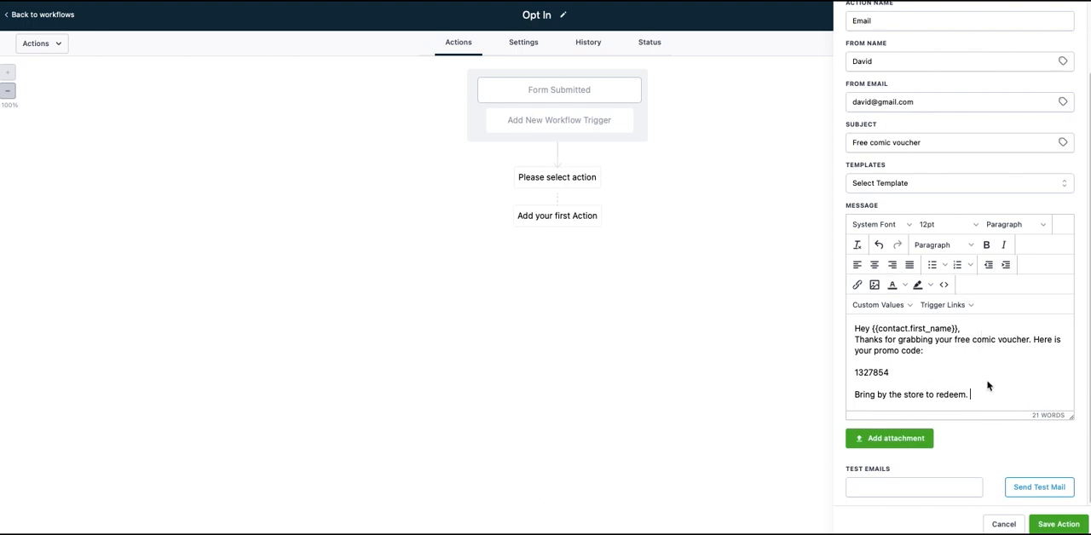
{"action": "left_click", "coordinate": [1059, 525]}
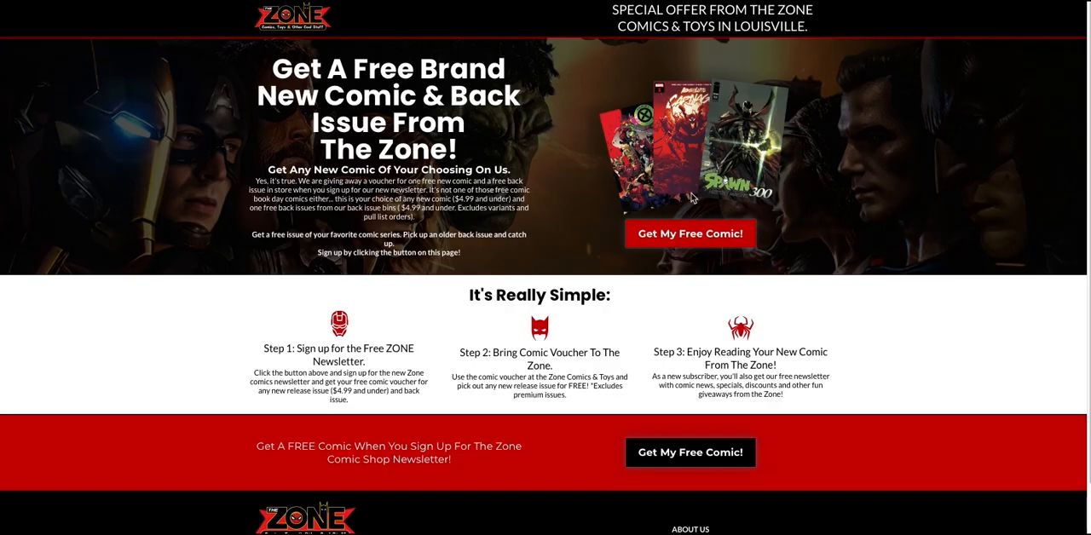
{"action": "left_click", "coordinate": [682, 238]}
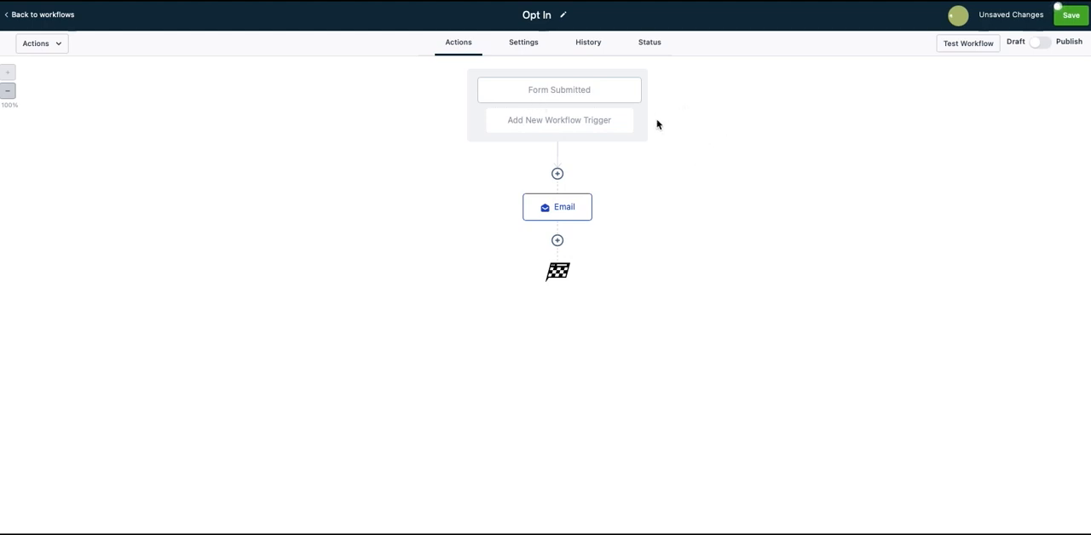
{"action": "left_click", "coordinate": [561, 210]}
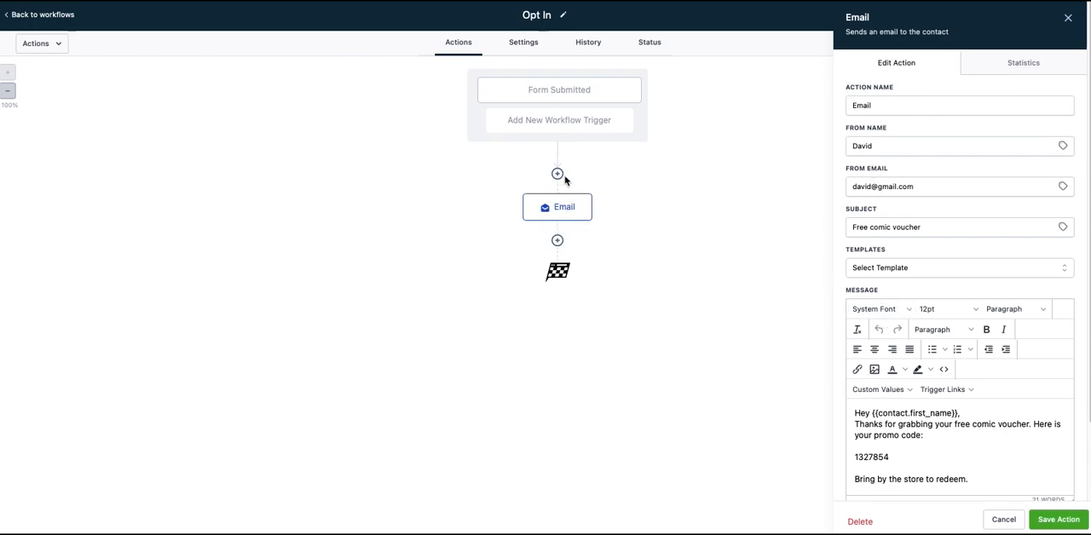
- Insert a Wait action between the form trigger and the Email action
{"action": "left_click", "coordinate": [559, 175]}
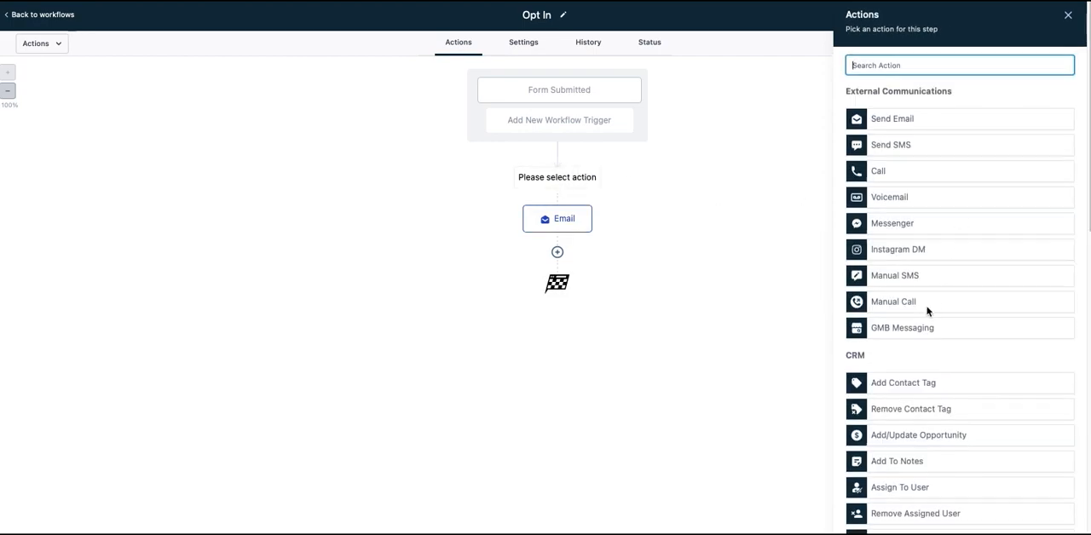
{"action": "scroll", "coordinate": [926, 310], "scroll_direction": "down", "scroll_amount": 6}
{"action": "scroll", "coordinate": [932, 321], "scroll_direction": "down", "scroll_amount": 3}
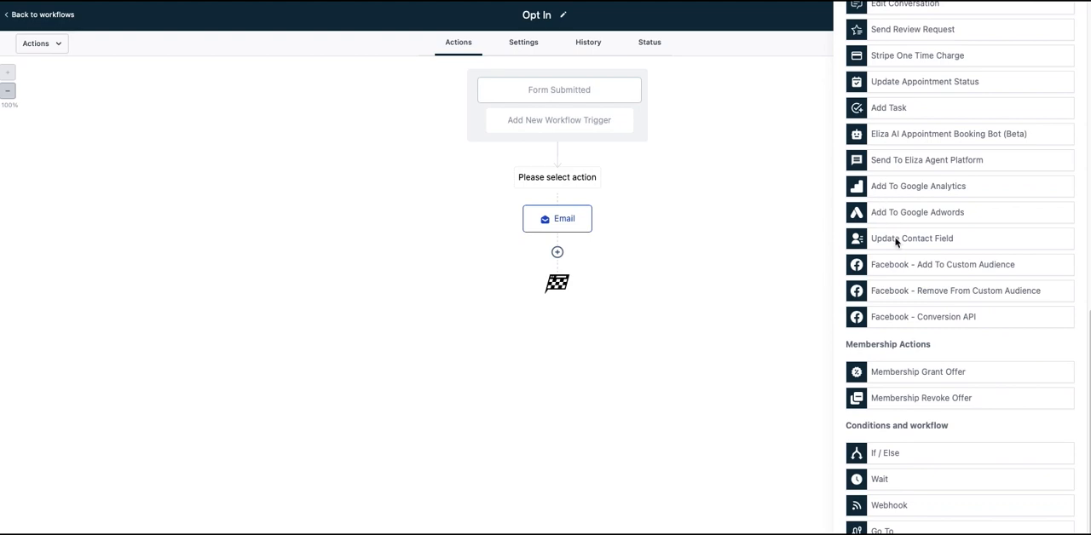
{"action": "left_click", "coordinate": [890, 481]}
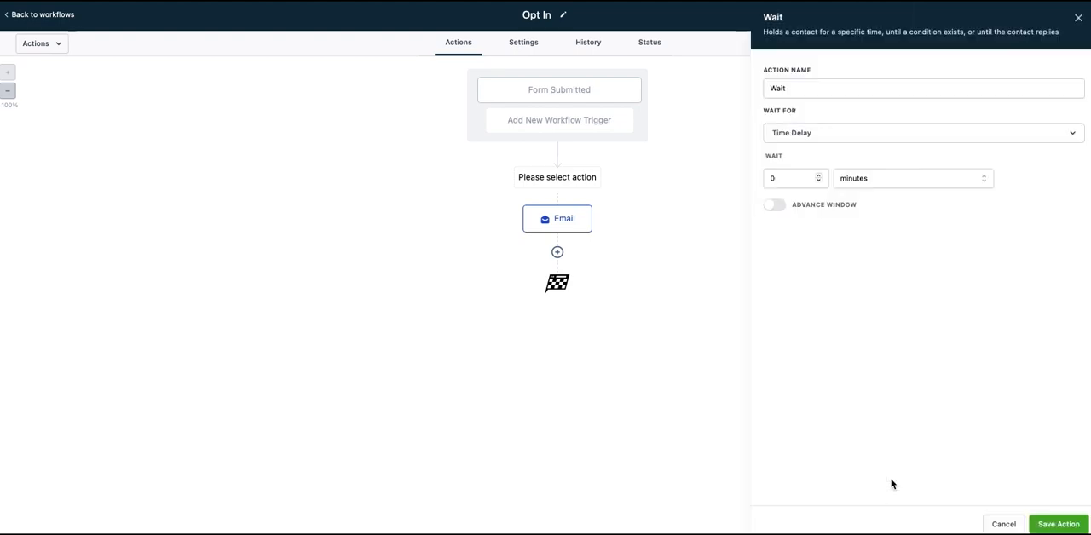
- Set the Wait action's time delay to 7 days and save the action
{"action": "double_click", "coordinate": [819, 178]}
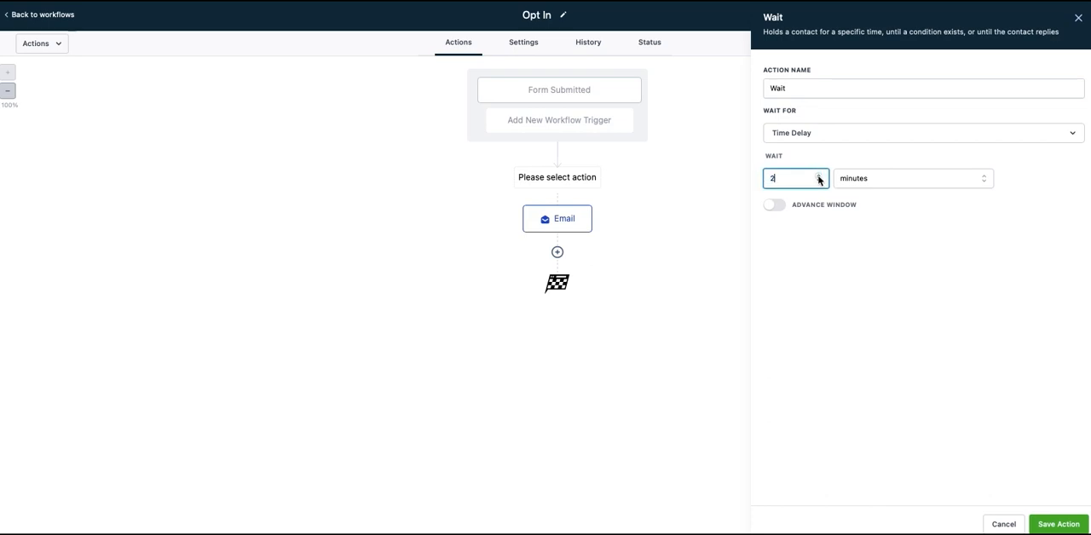
{"action": "left_click", "coordinate": [819, 175]}
{"action": "left_click", "coordinate": [819, 174]}
{"action": "left_click", "coordinate": [861, 179]}
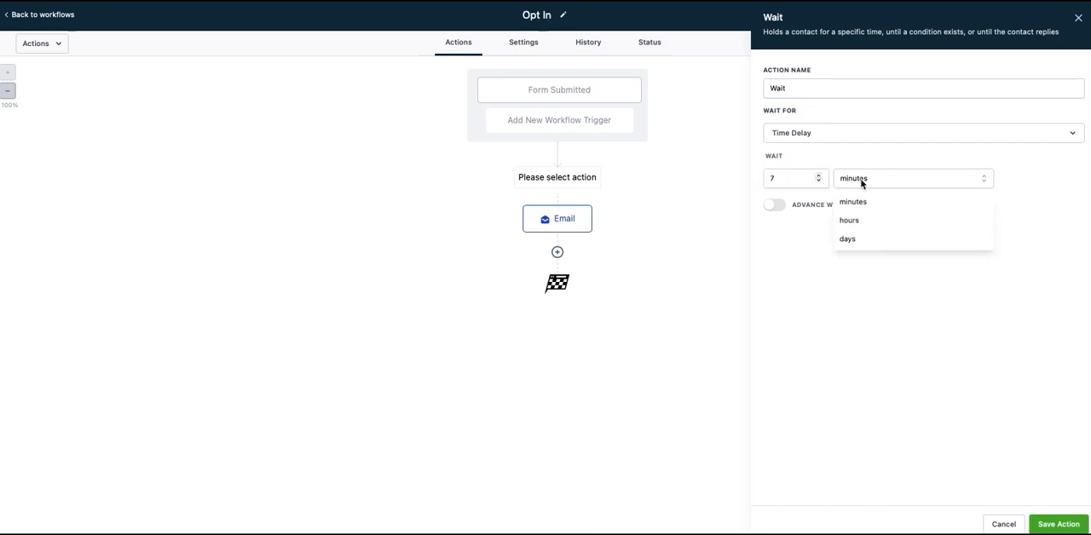
{"action": "left_click", "coordinate": [857, 241]}
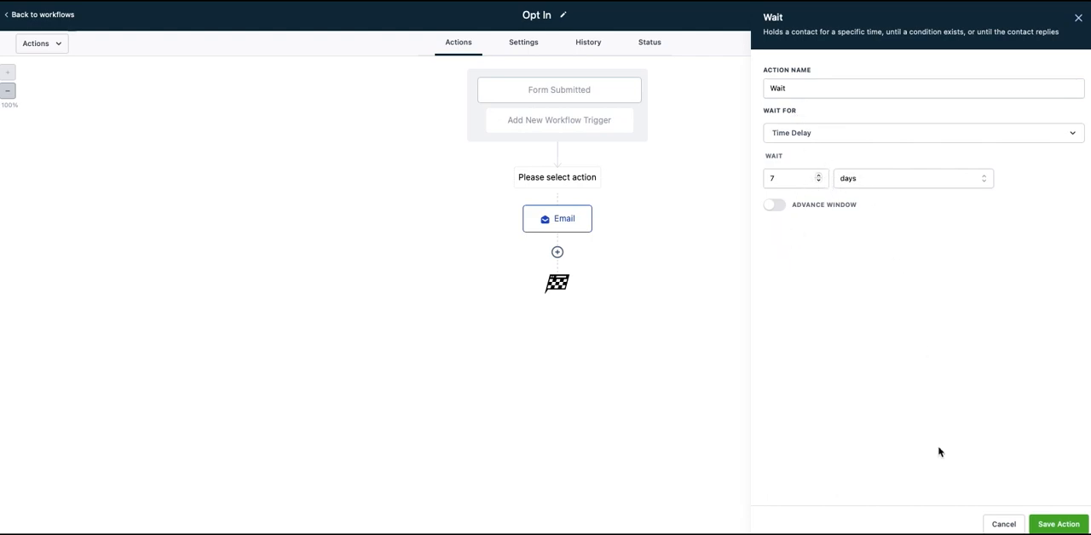
{"action": "left_click", "coordinate": [1052, 522]}
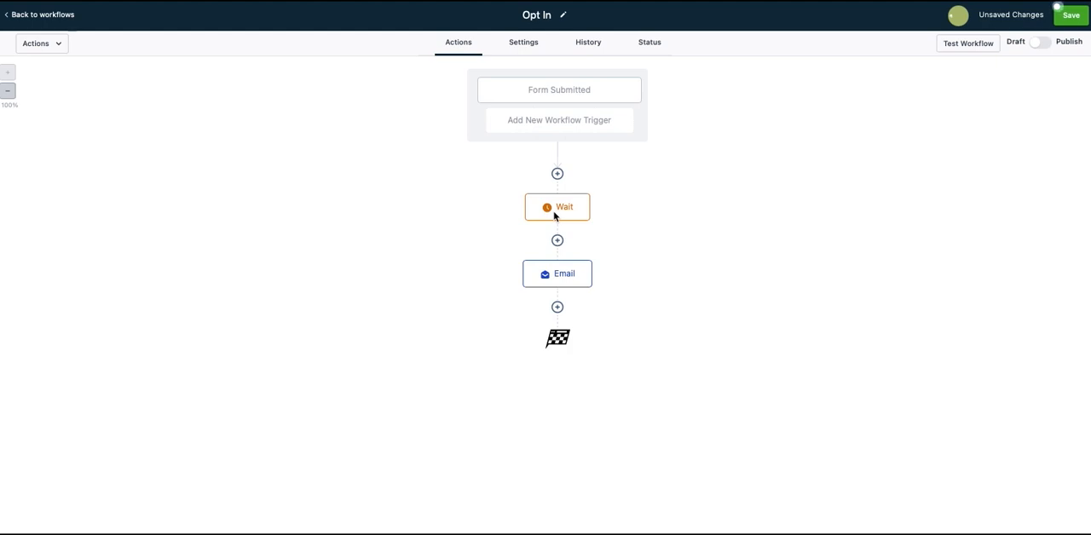
- Add a Send SMS action below the Email action
{"action": "left_click", "coordinate": [558, 308]}
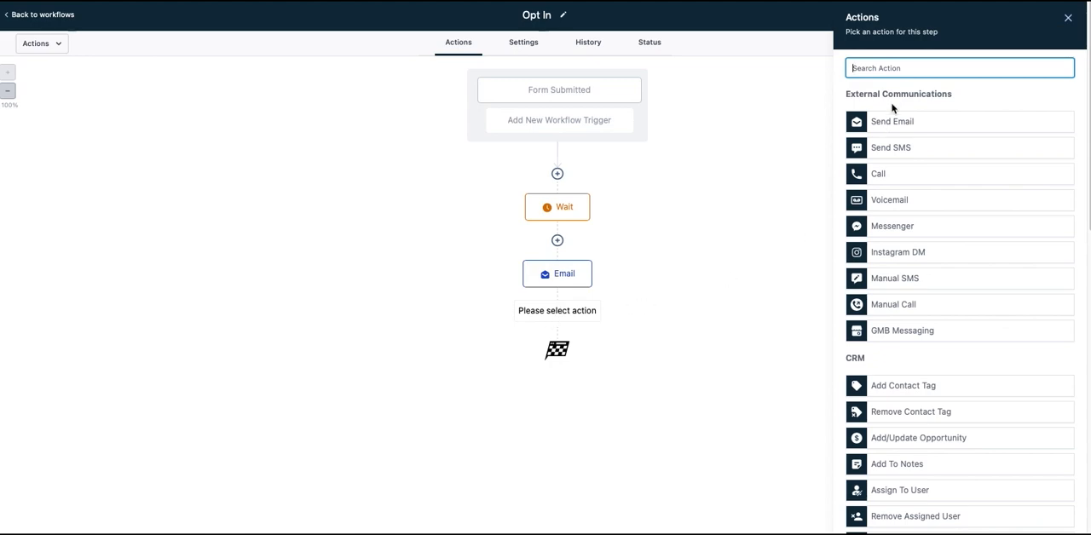
{"action": "left_click", "coordinate": [900, 151]}
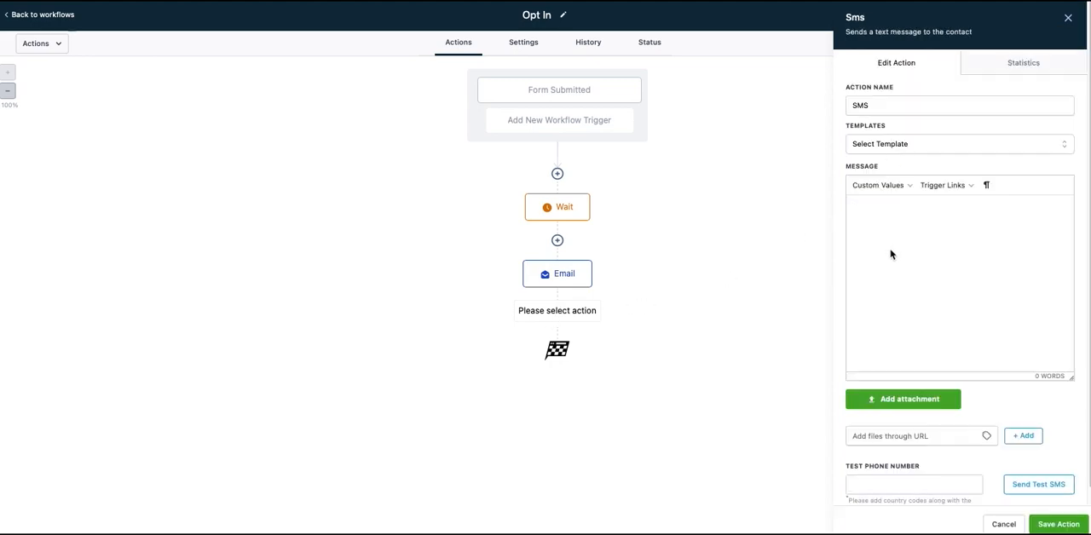
{"action": "type", "text": "Heres you"}
{"action": "key", "text": "BackSpace"}
{"action": "key", "text": "BackSpace"}
{"action": "key", "text": "BackSpace"}
- Enter the SMS message "Did you ge tyour free comic yet?" and save the action
{"action": "type", "text": "Did you ge tyour free comic "}
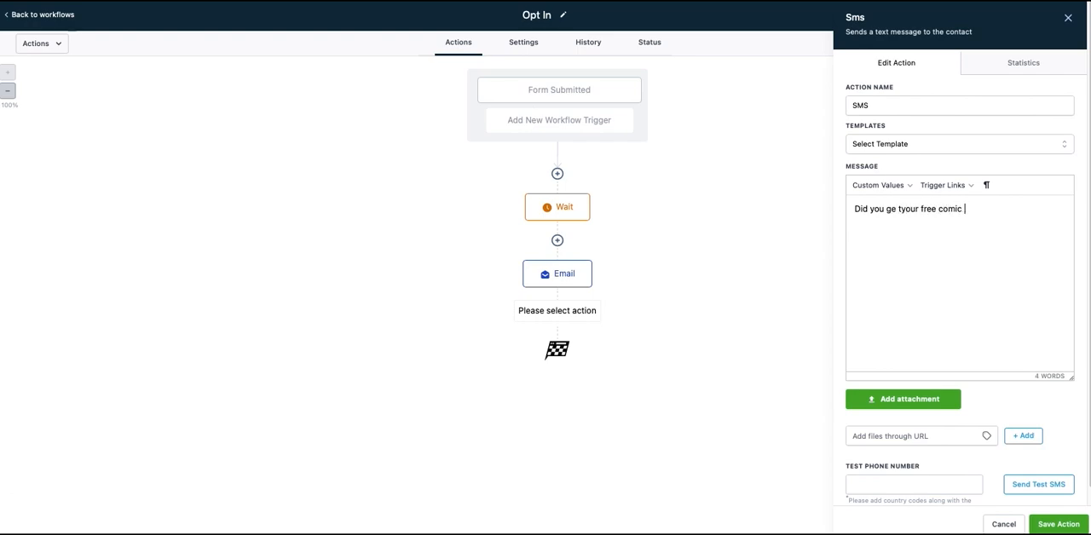
{"action": "type", "text": "yet?"}
{"action": "left_click", "coordinate": [1056, 524]}
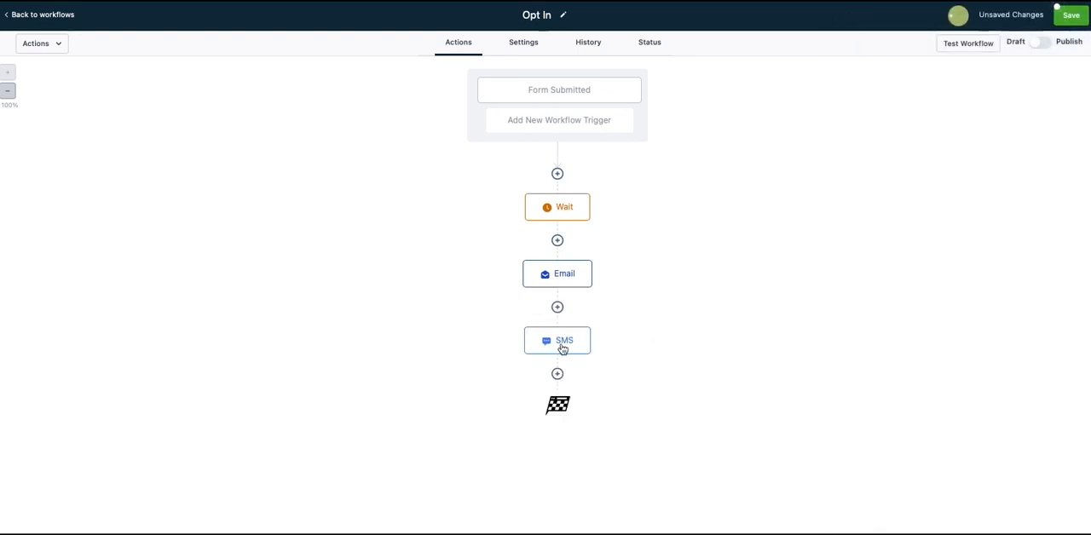